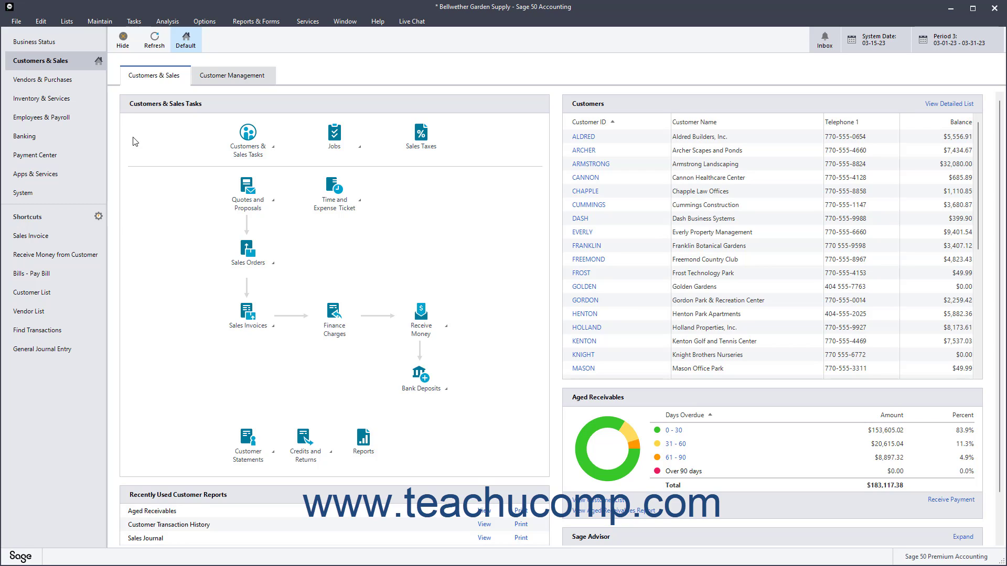
Browse the Business Status, Customers & Sales, Vendors & Purchases, Inventory & Services and Employees & Payroll centers.
click(72, 42)
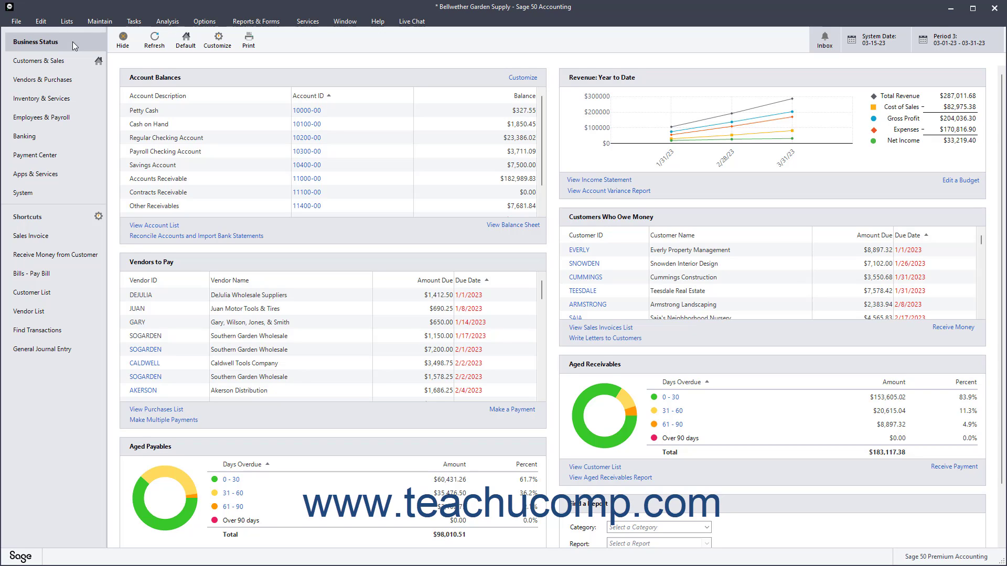
click(71, 60)
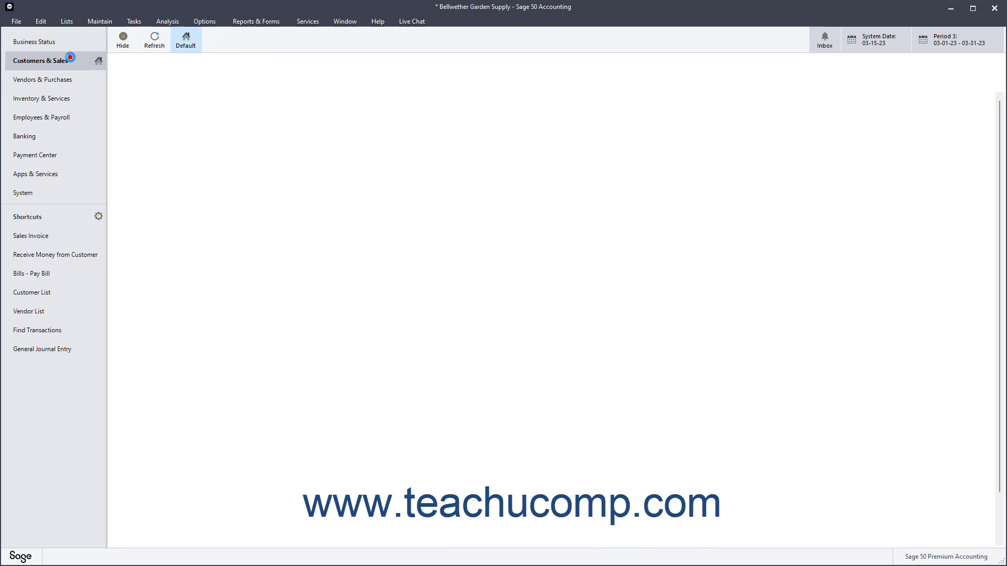
click(76, 79)
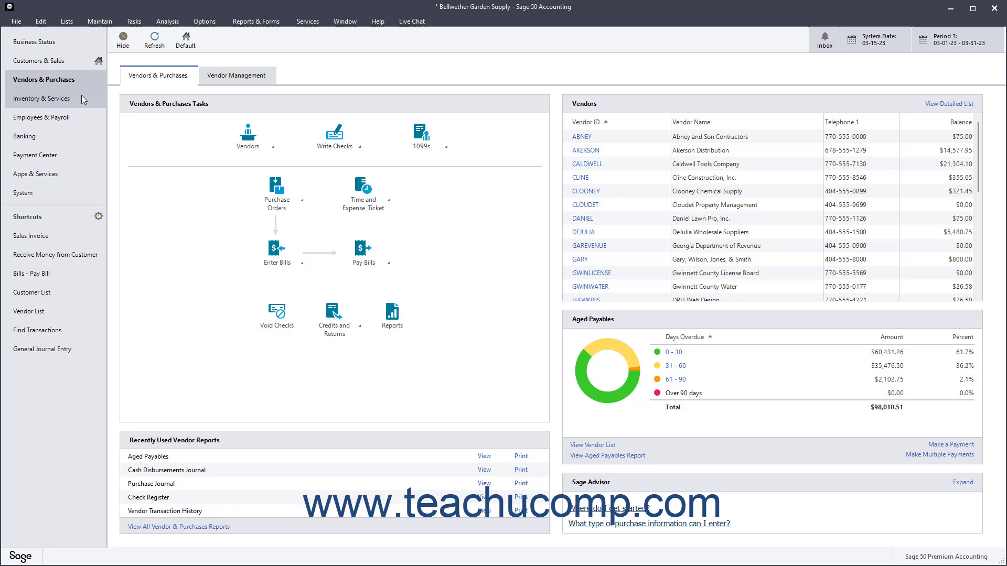
click(81, 100)
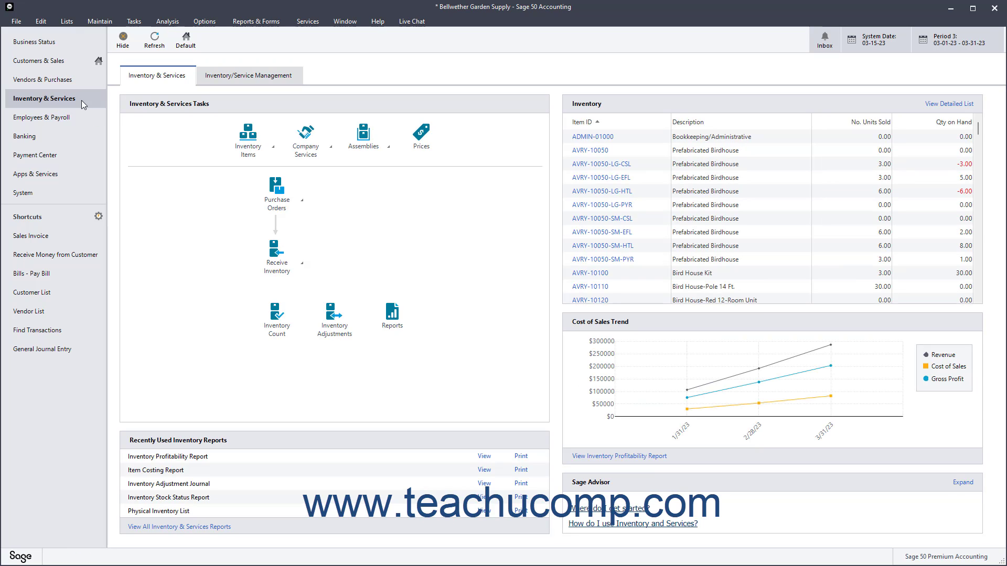
click(84, 118)
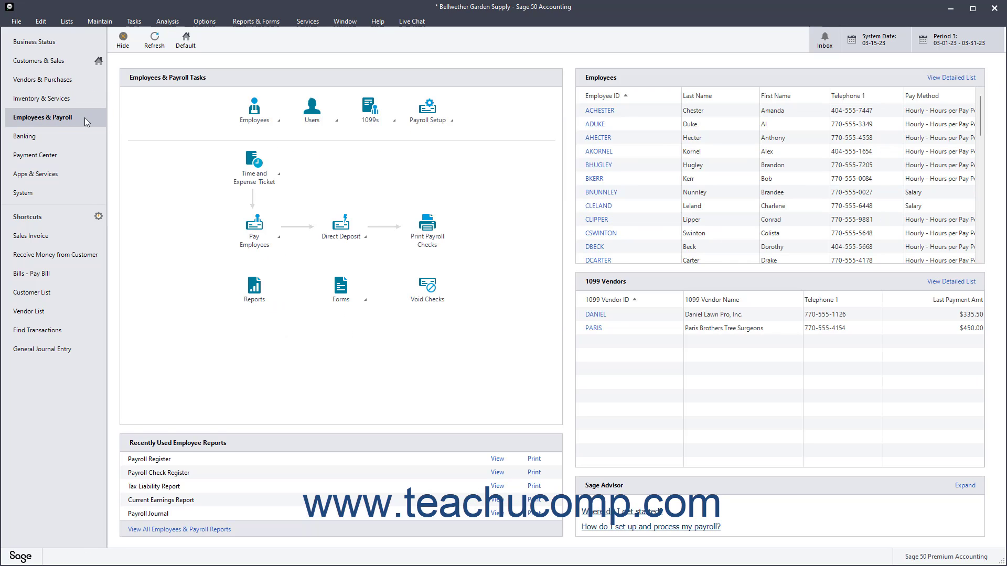
Continue through Banking, Payment Center, Apps & Services and System, then return to Vendors & Purchases.
click(80, 134)
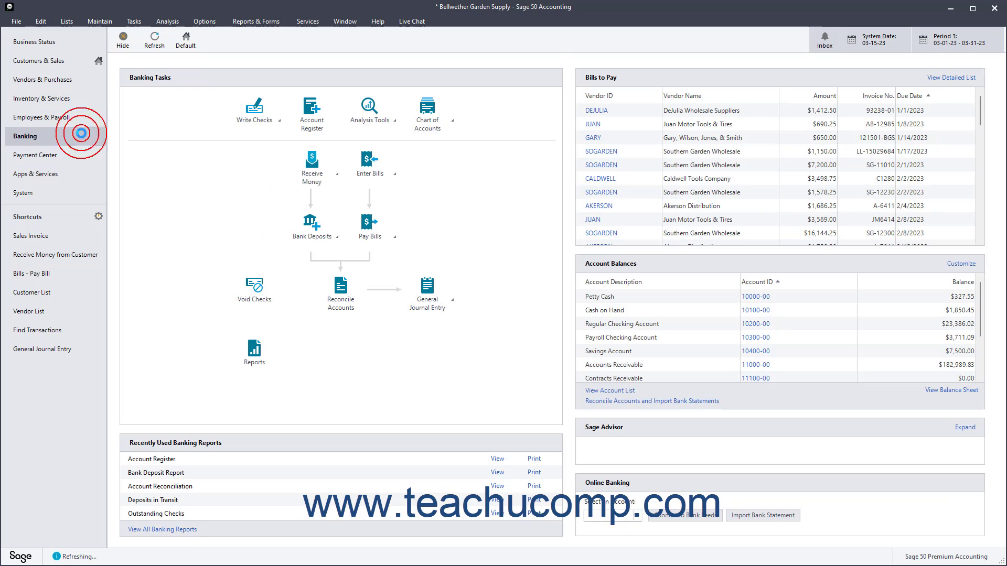
click(82, 154)
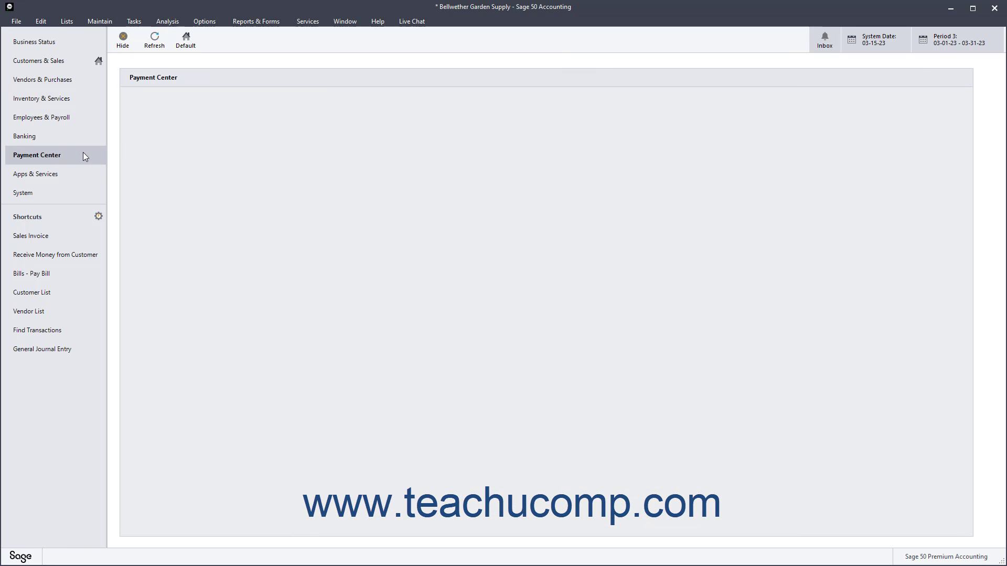
click(84, 176)
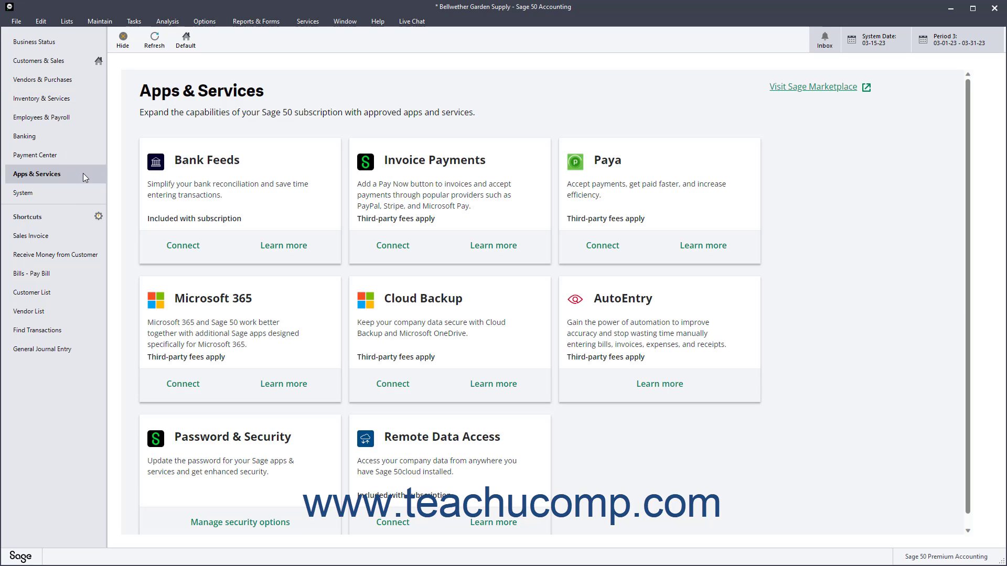
click(81, 191)
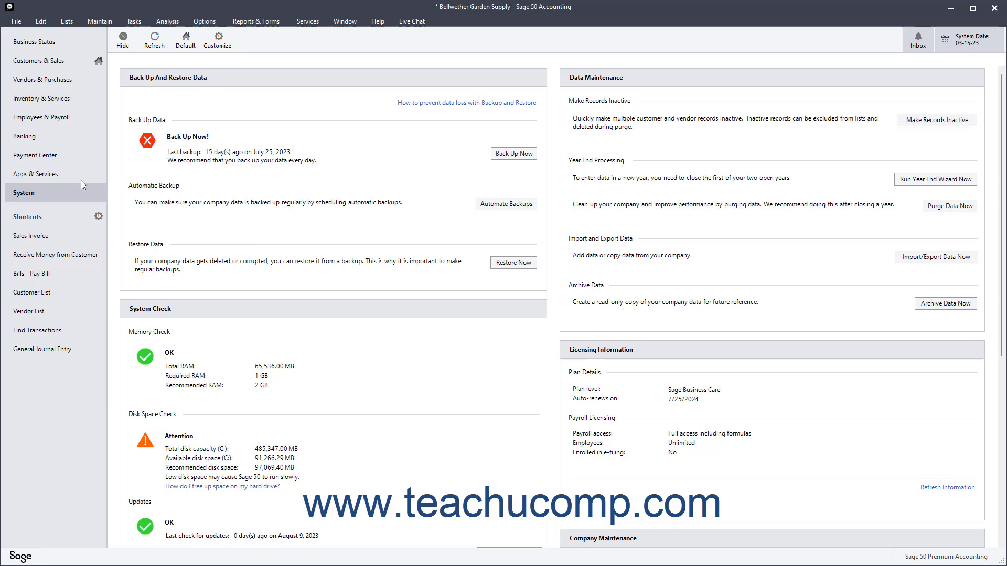
click(84, 83)
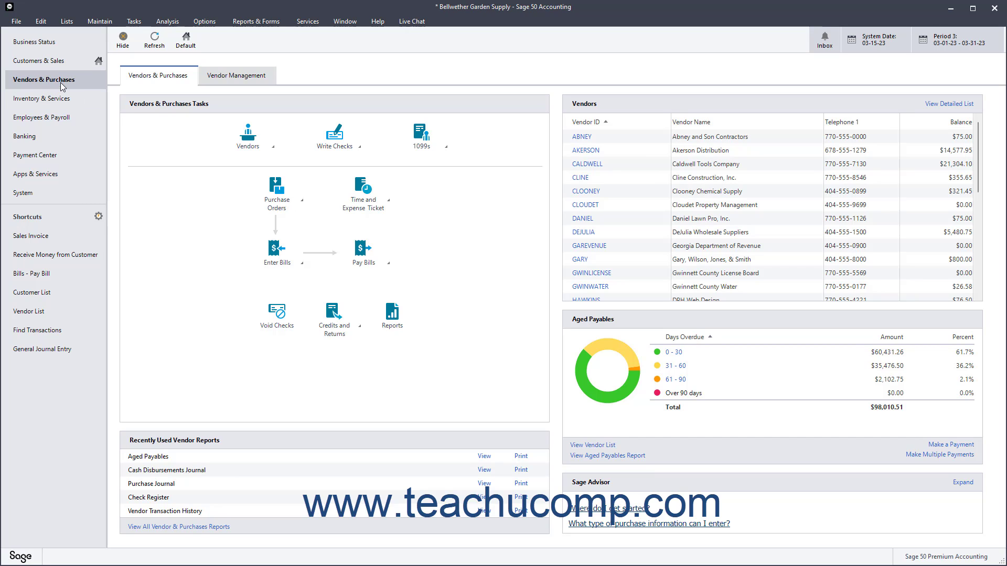
Set Vendors & Purchases as the default start page.
click(187, 50)
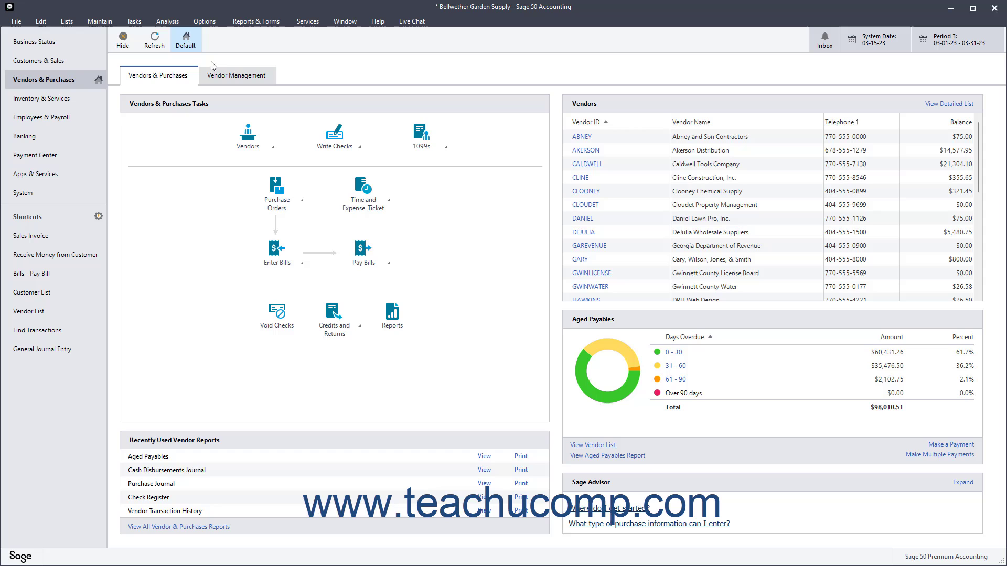
Switch to the Customers & Sales center.
click(79, 66)
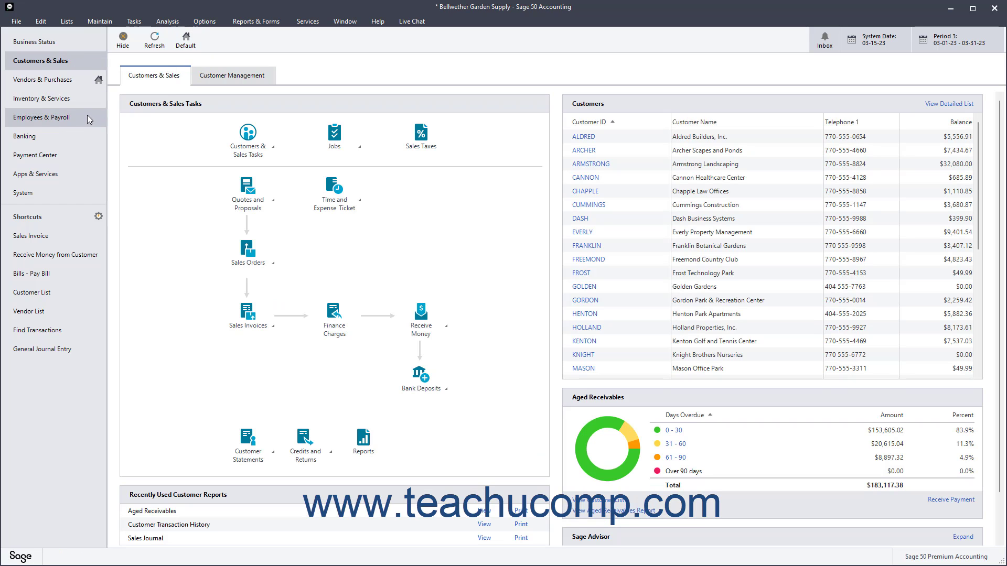
Make Customers & Sales the default page, then hide and re-show its dashboard panels.
click(187, 40)
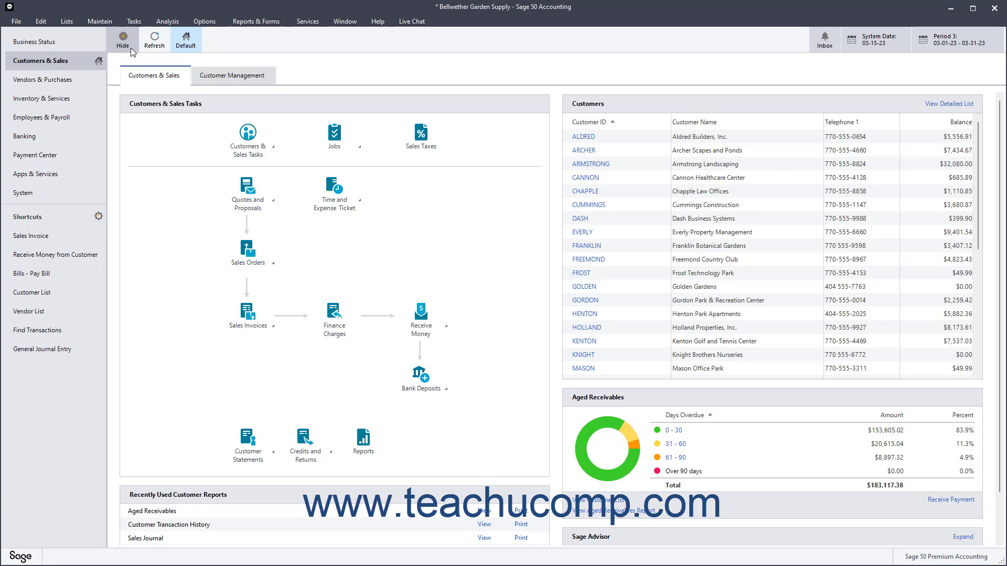
click(131, 49)
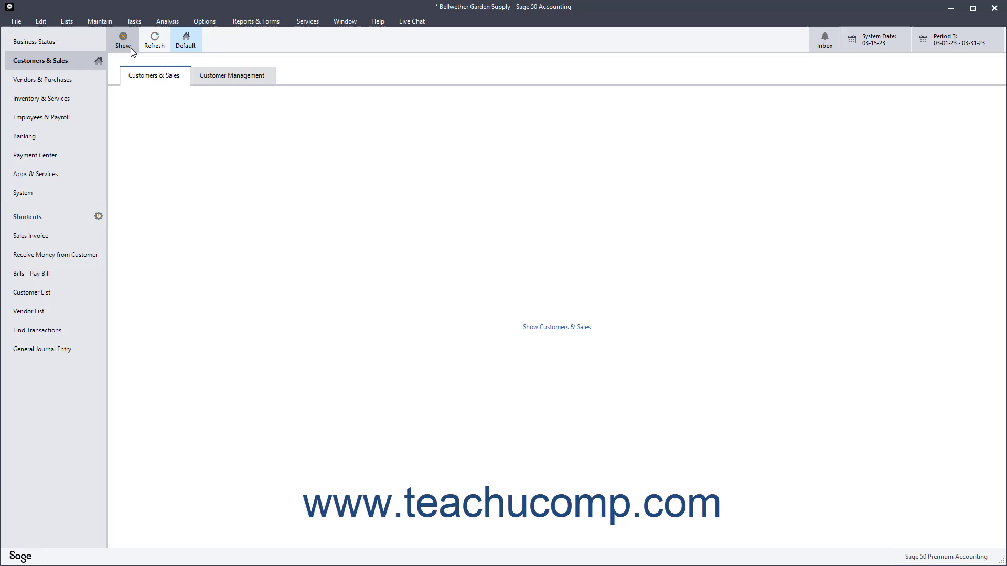
click(131, 49)
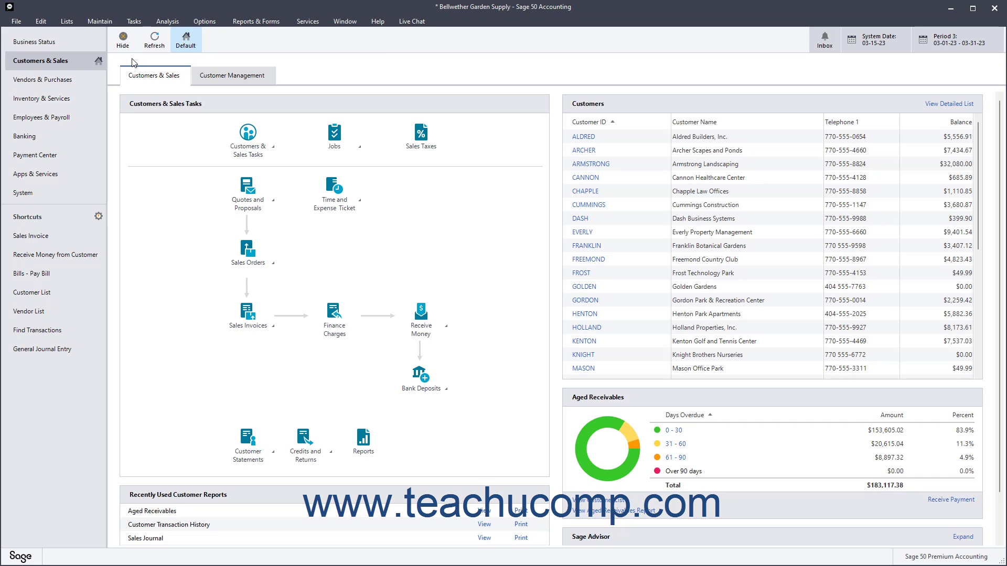
Switch to the Vendors & Purchases center.
click(72, 82)
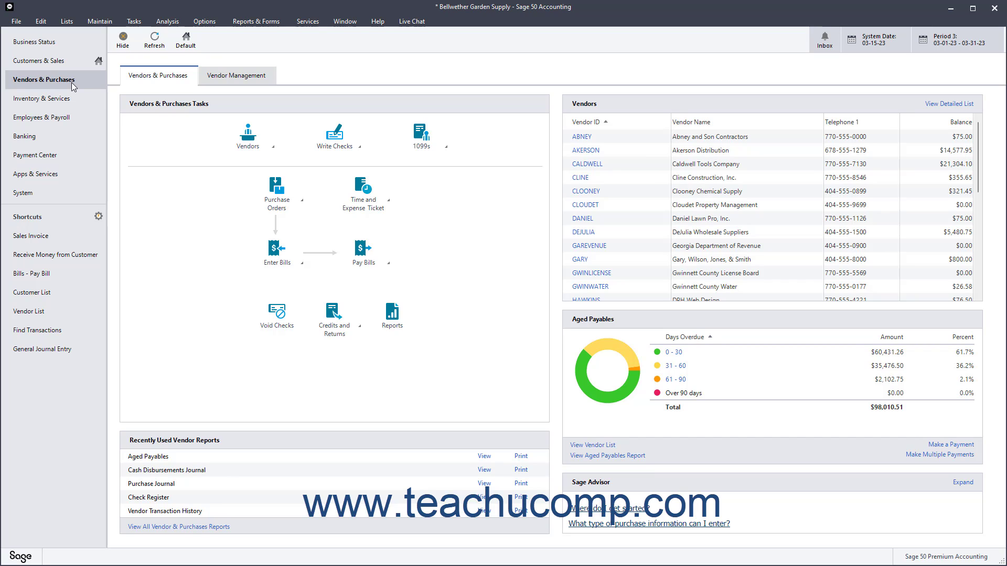
Refresh the Vendors & Purchases dashboard data.
click(160, 49)
click(816, 49)
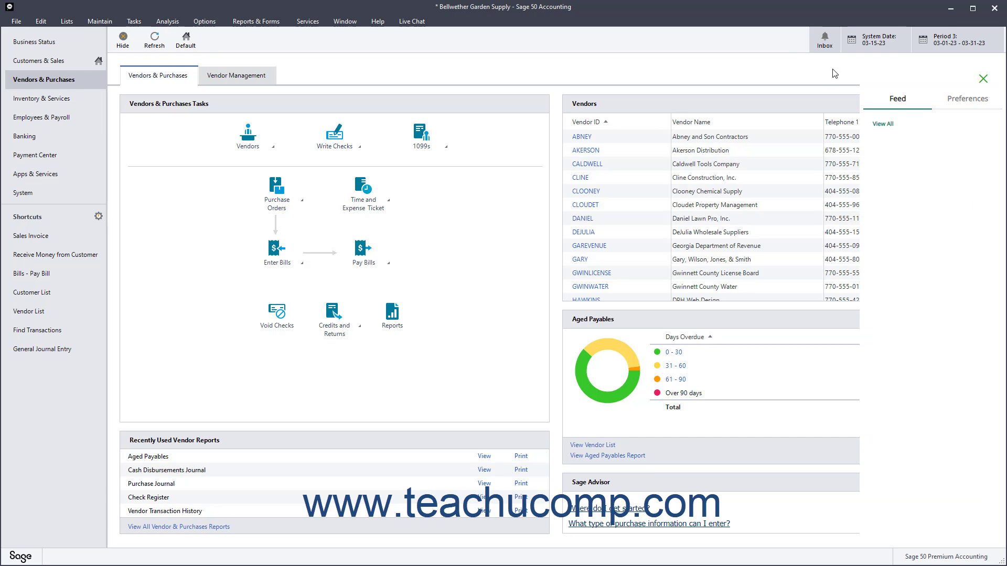
click(959, 102)
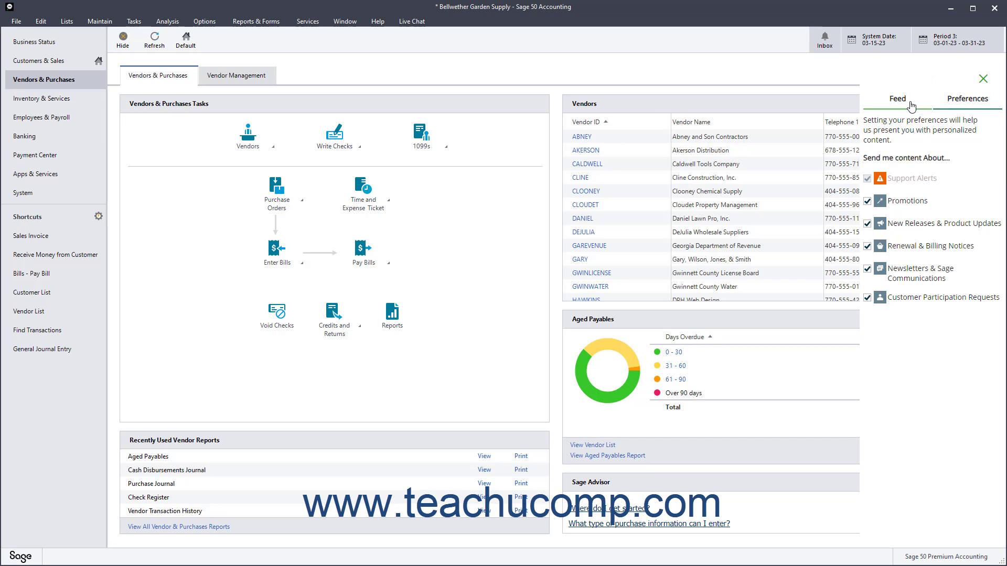
click(911, 105)
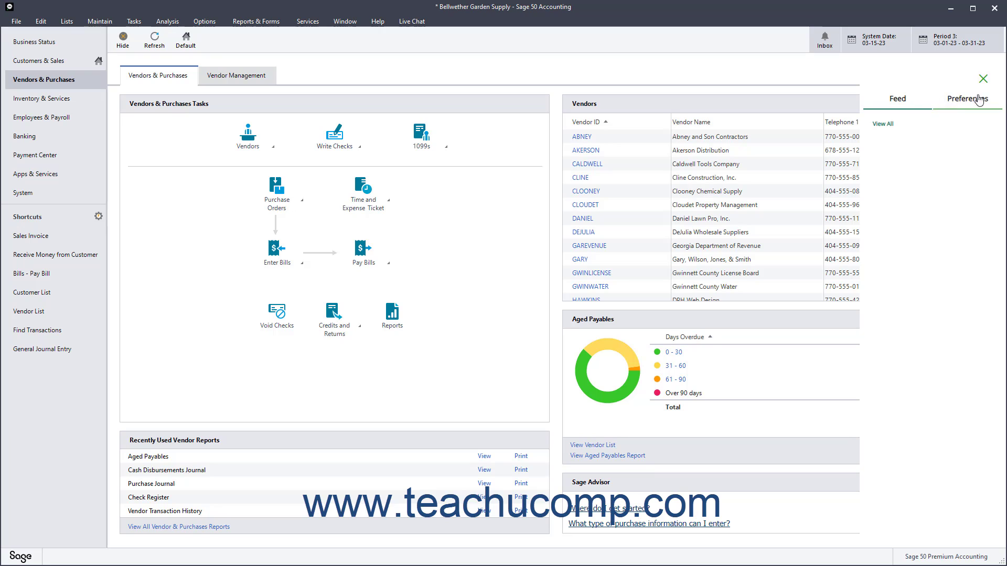
click(984, 80)
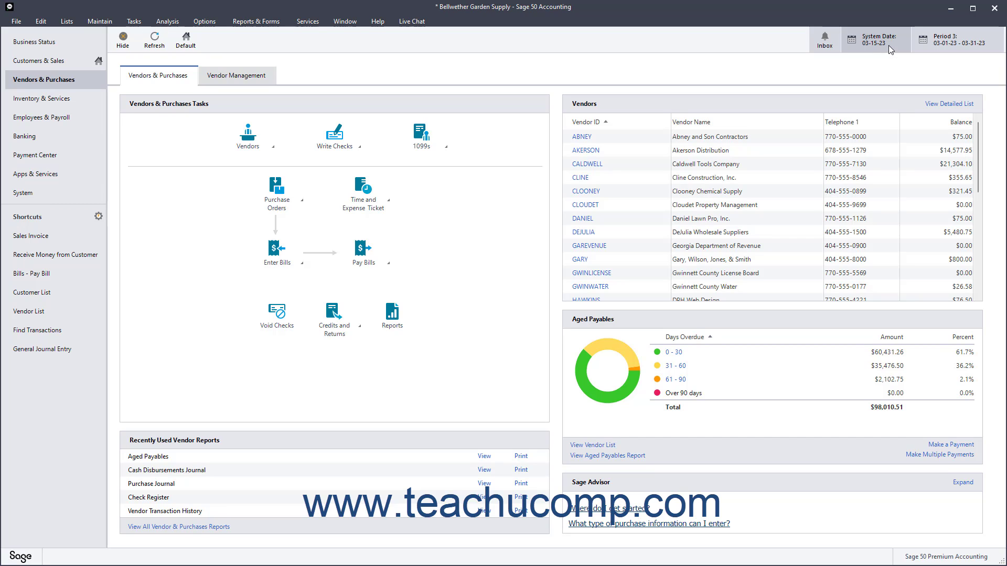
click(888, 45)
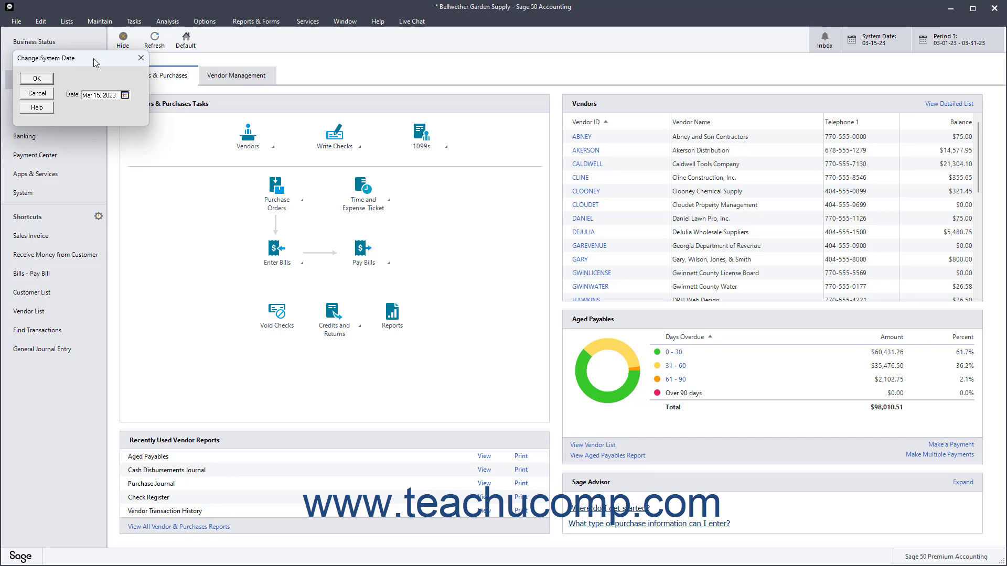
click(125, 95)
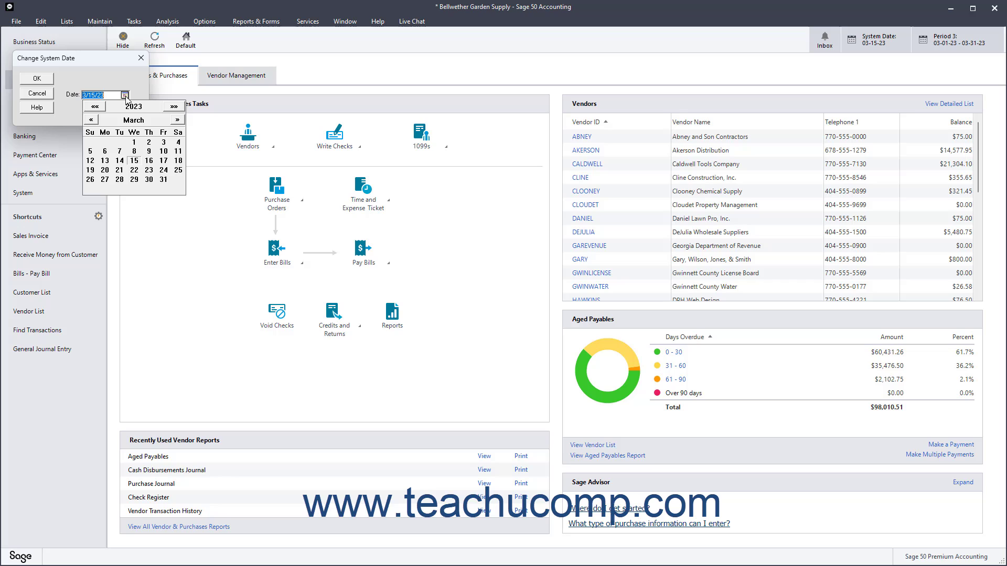
click(136, 161)
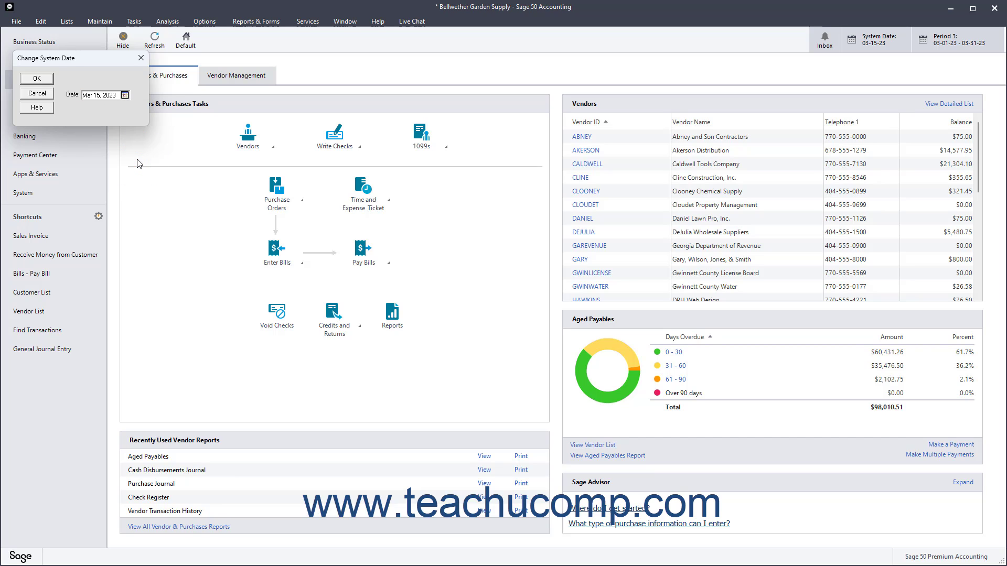
click(36, 79)
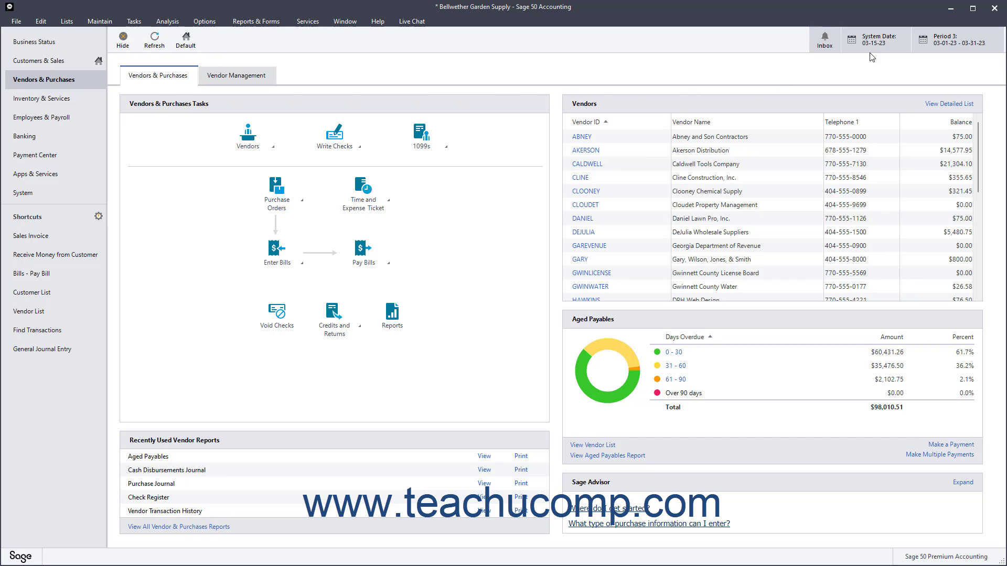
click(956, 44)
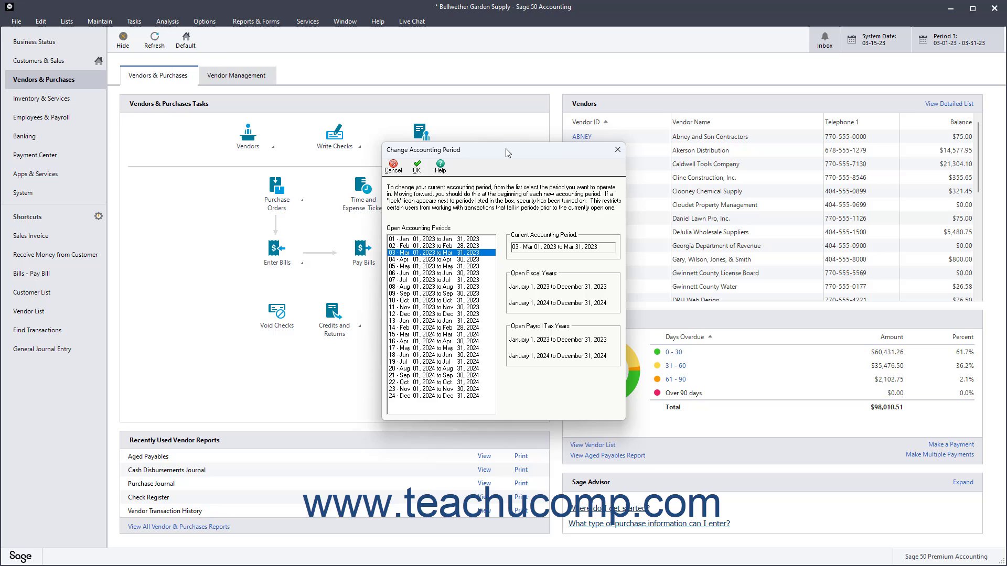
click(469, 253)
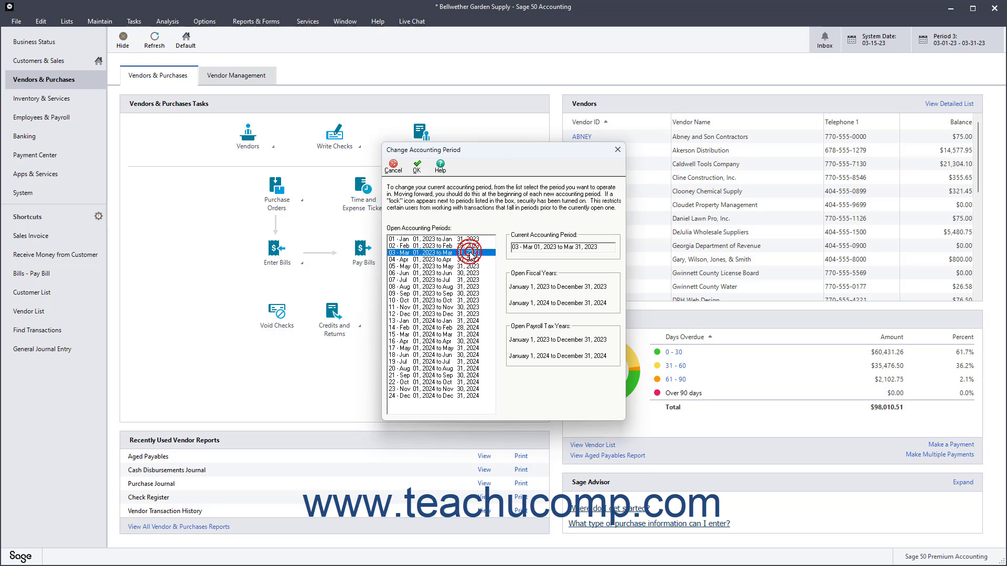
click(417, 168)
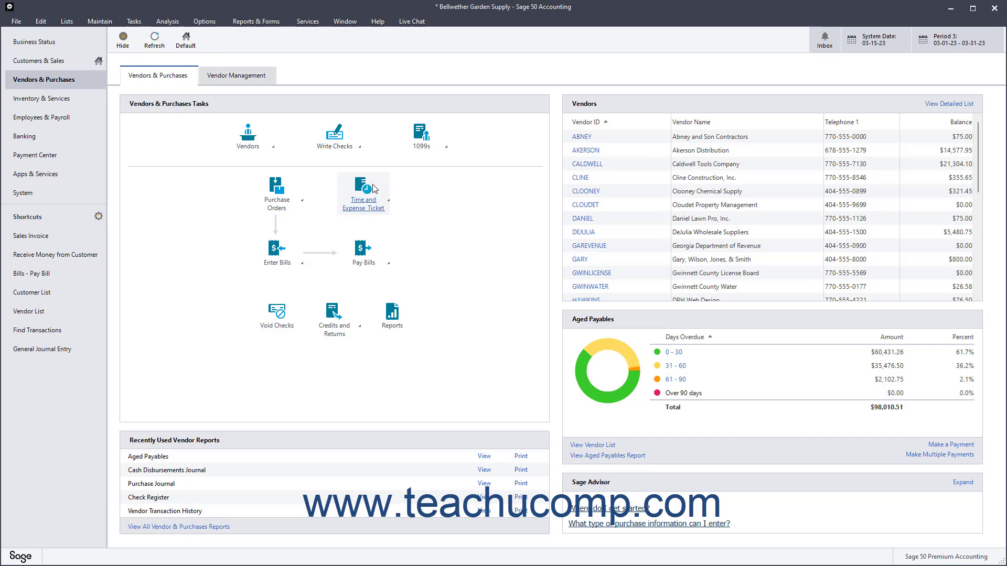
click(302, 203)
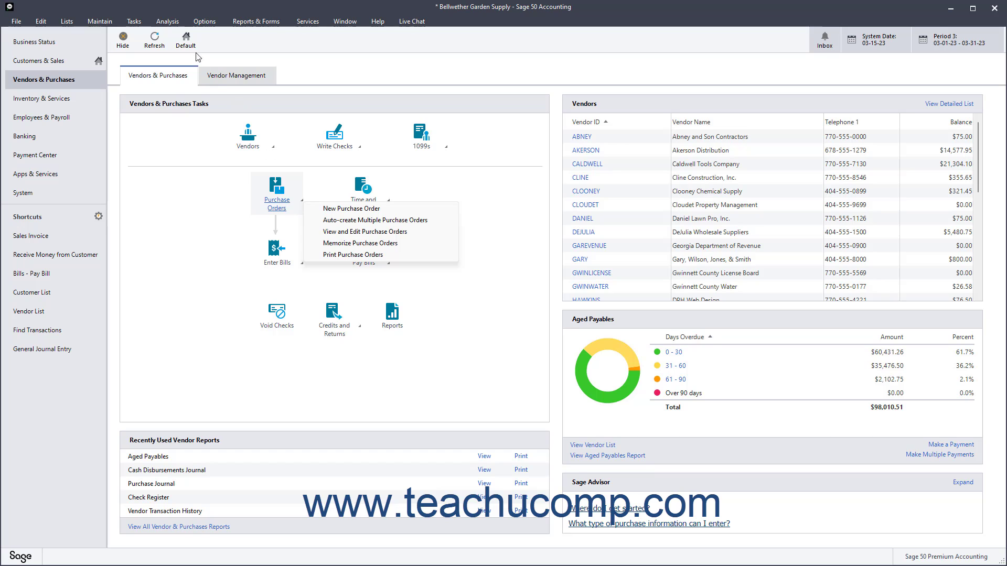
click(133, 21)
mouse_move(144, 35)
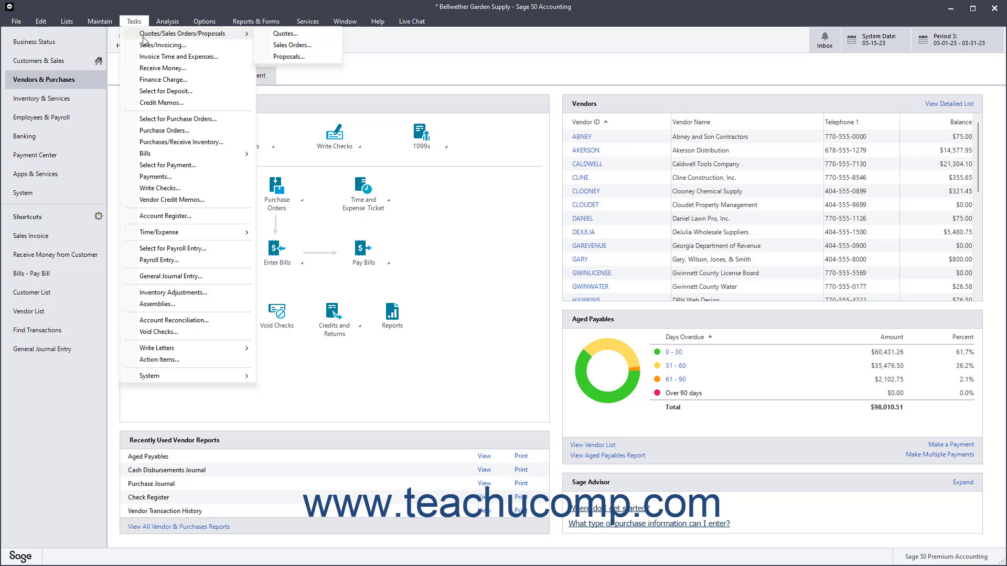
click(144, 21)
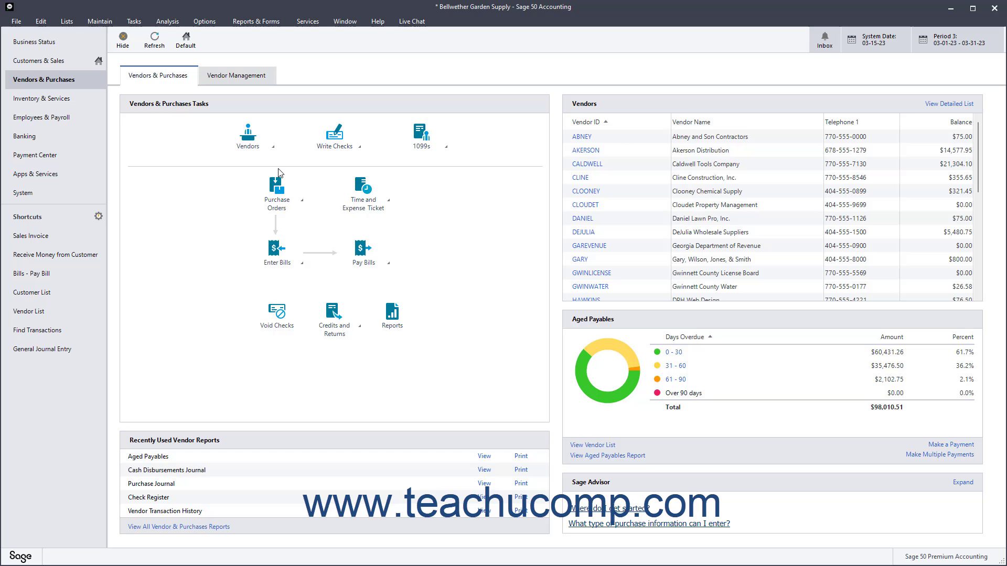
Open Customers & Sales, showing customer balances and aged receivables totaling $183,117.38.
click(75, 64)
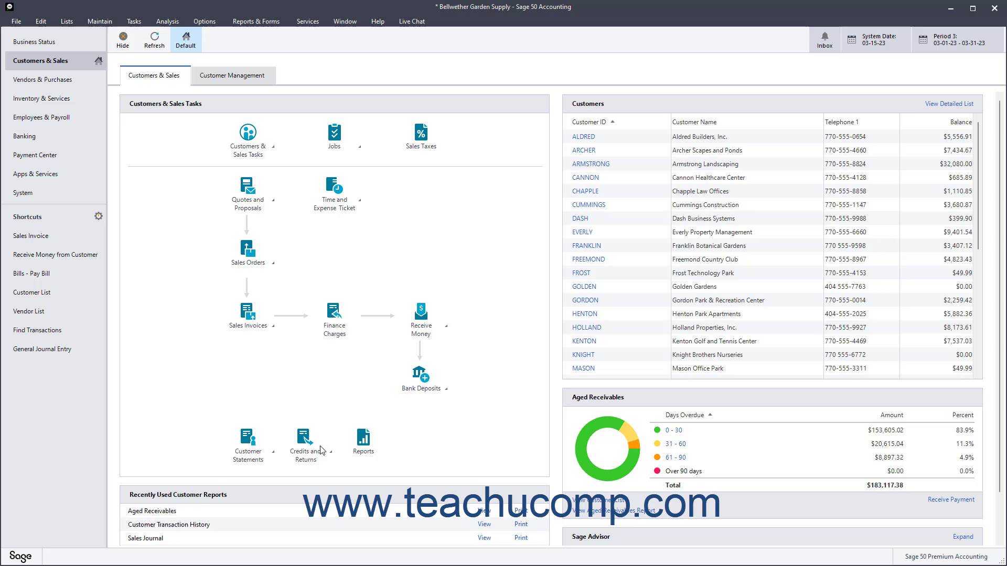
click(252, 496)
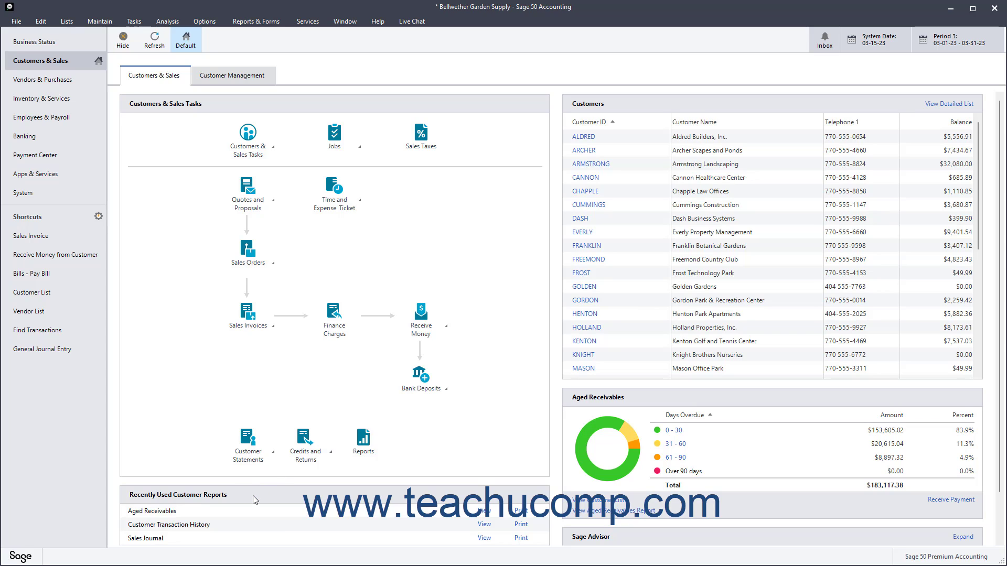